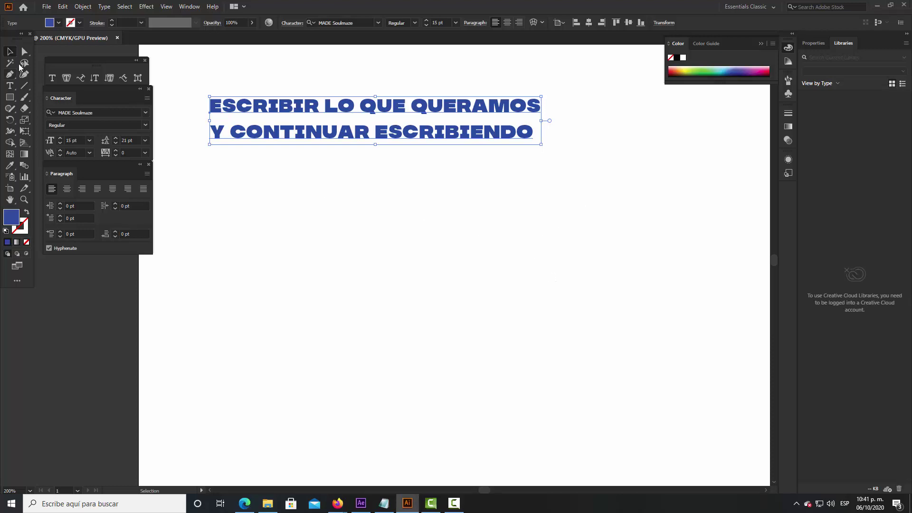
Deselect the heading and set the character font to Arial.
click(188, 185)
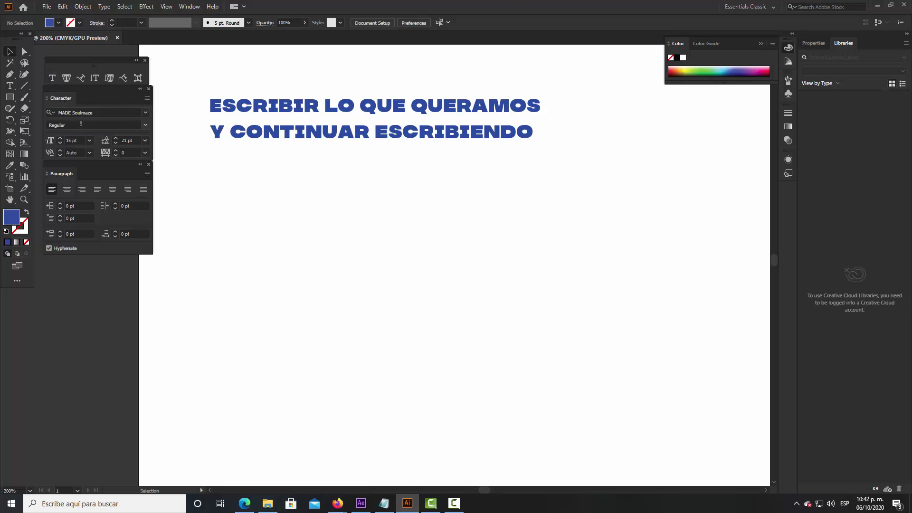
click(97, 113)
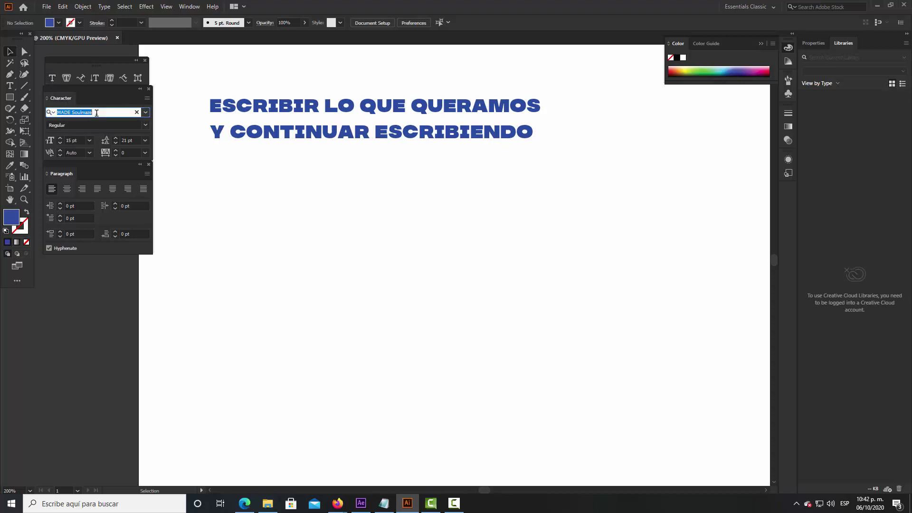
text(ari)
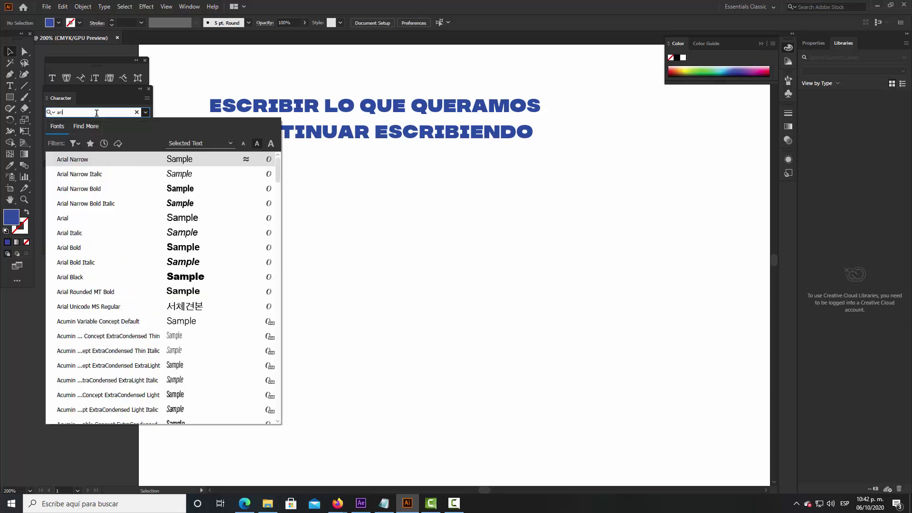
click(74, 218)
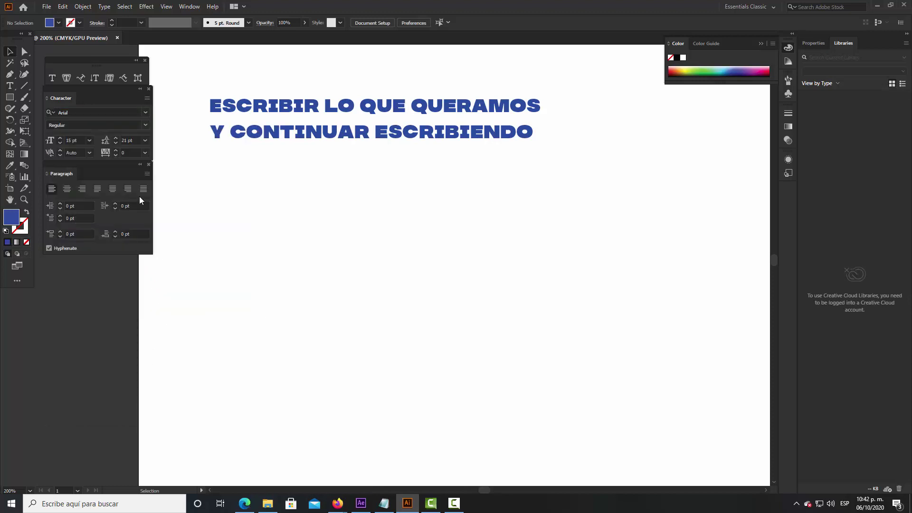
Set the default fill colour to black (000000).
double_click(11, 217)
drag(417, 271, 454, 318)
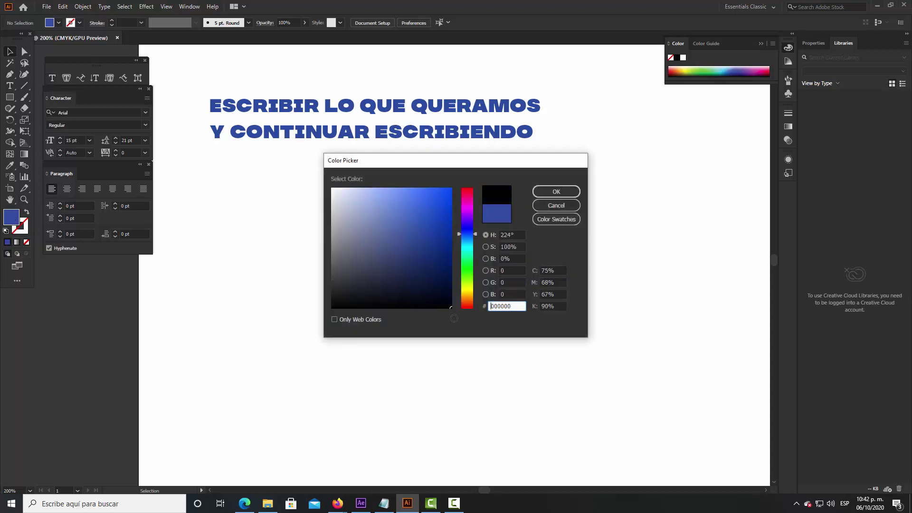
click(546, 193)
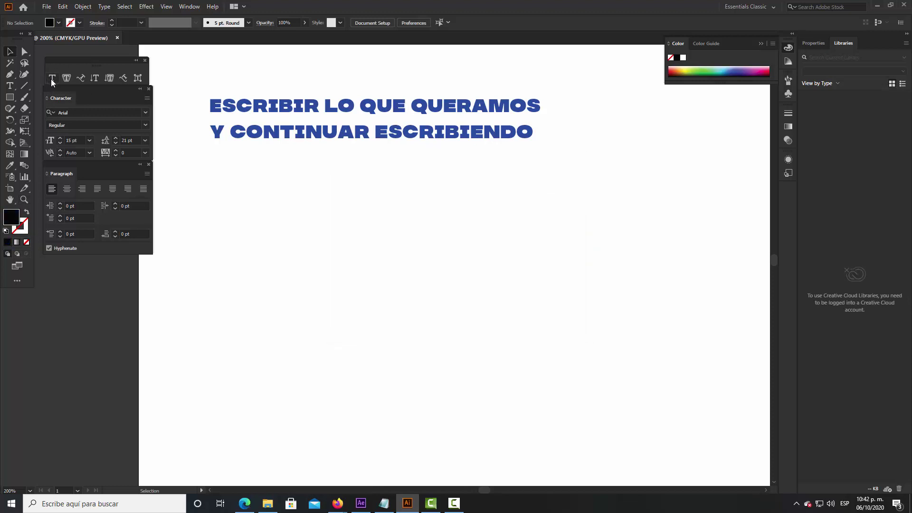
Draw a Lorem ipsum area-type box below the heading, set to 10 pt with Auto leading.
click(52, 79)
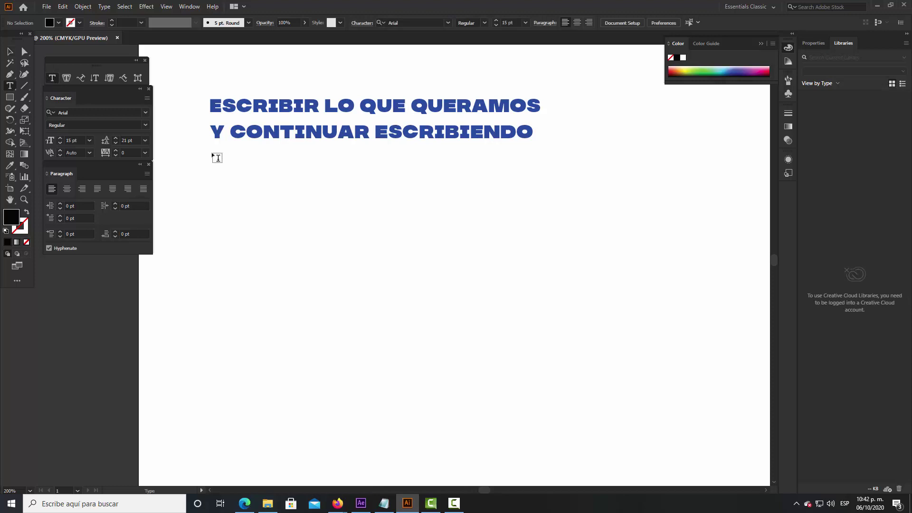
mouse_move(212, 155)
mouse_down()
mouse_move(695, 369)
mouse_move(715, 369)
mouse_up()
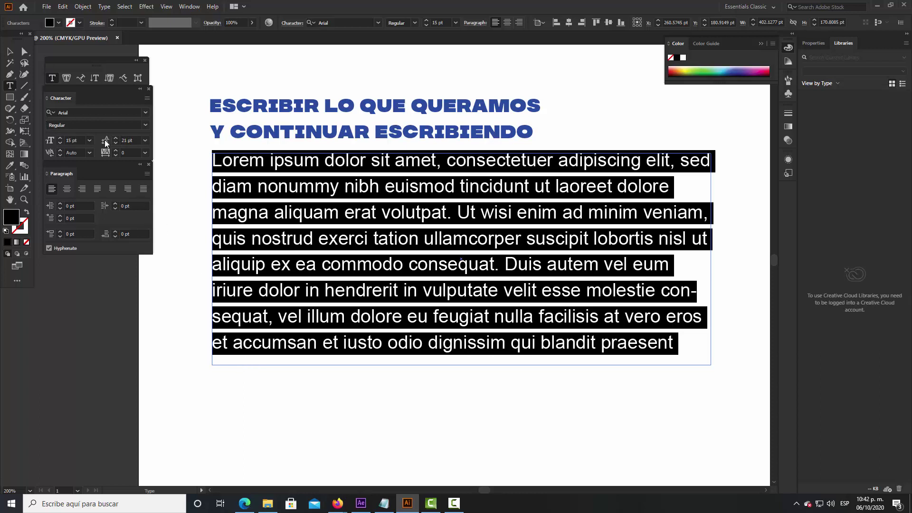
click(90, 141)
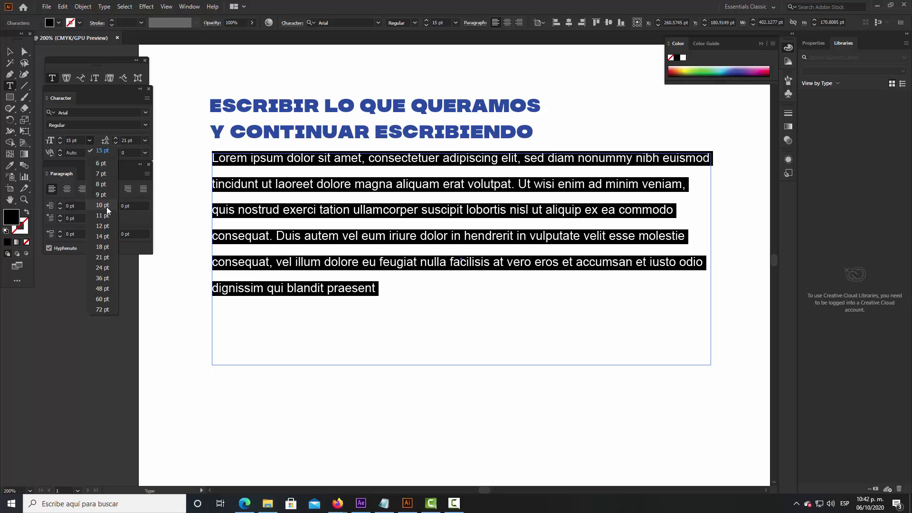
click(106, 207)
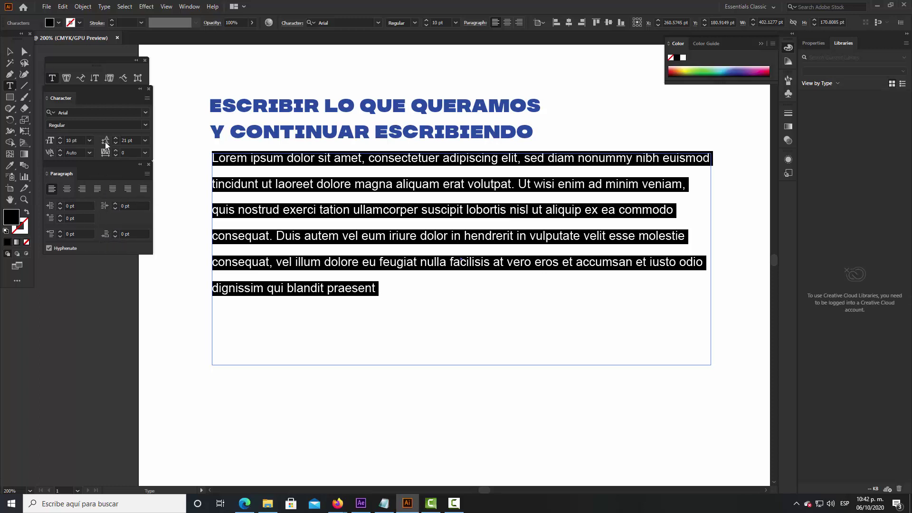
click(145, 140)
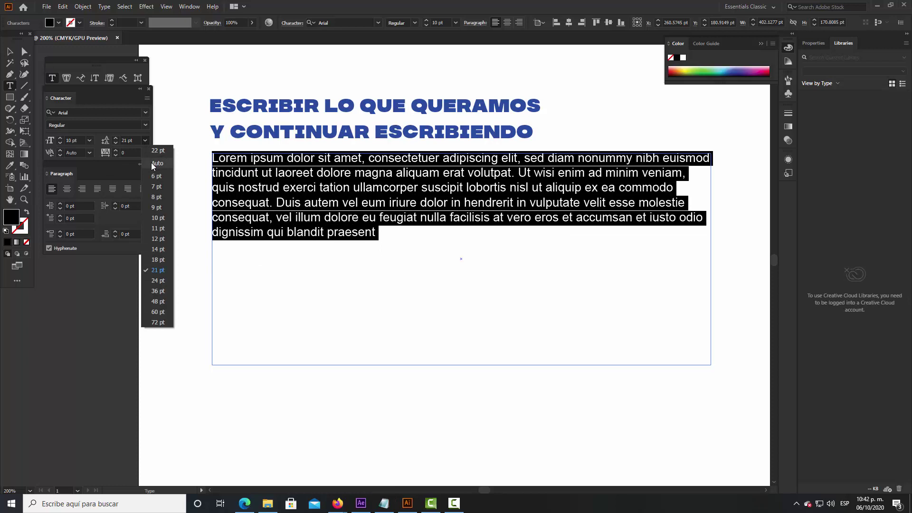
click(153, 164)
click(338, 274)
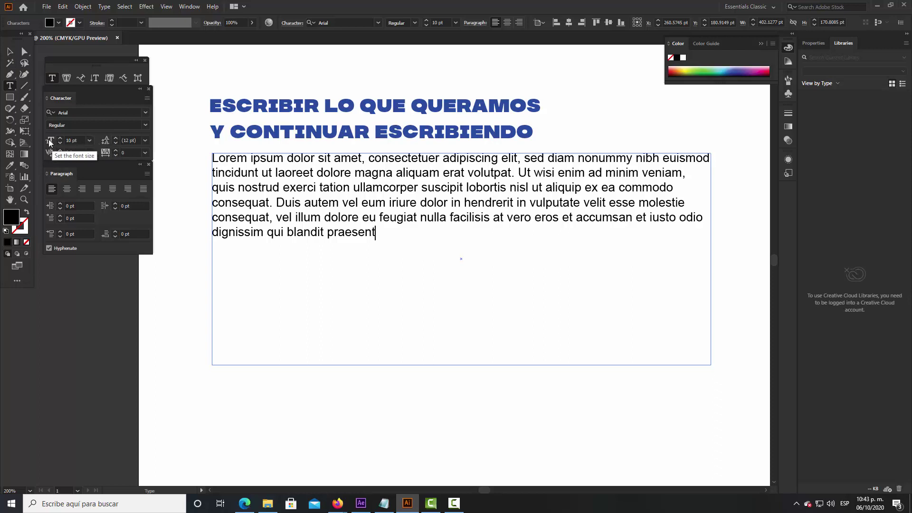
Delete the old body frame, draw a new area-type box below the heading, and select it.
click(10, 49)
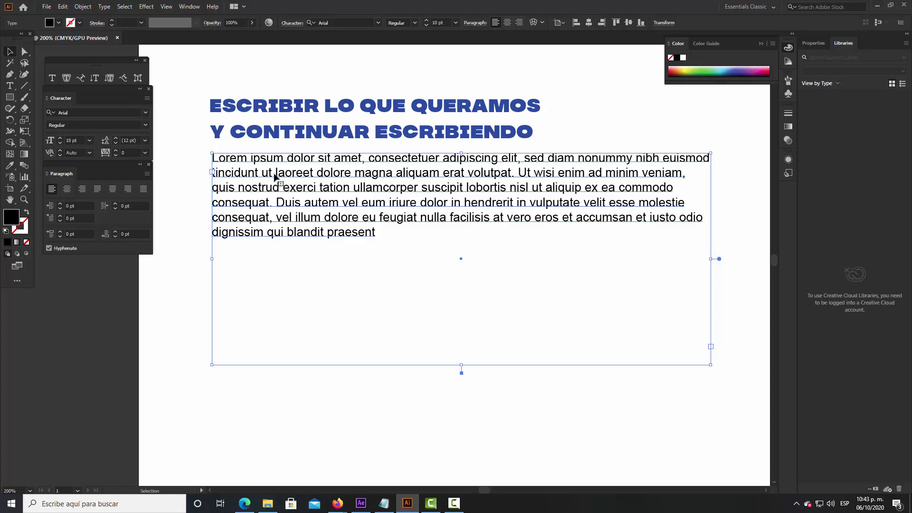
key(Delete)
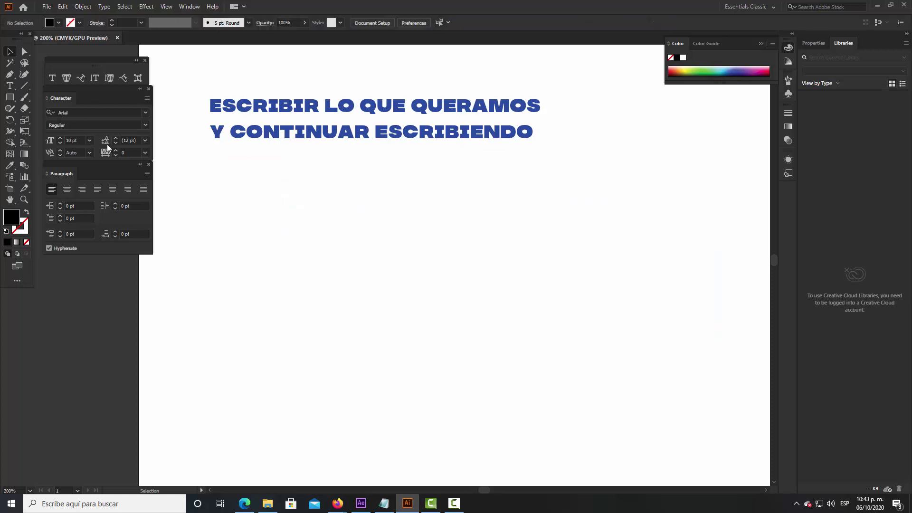
click(52, 78)
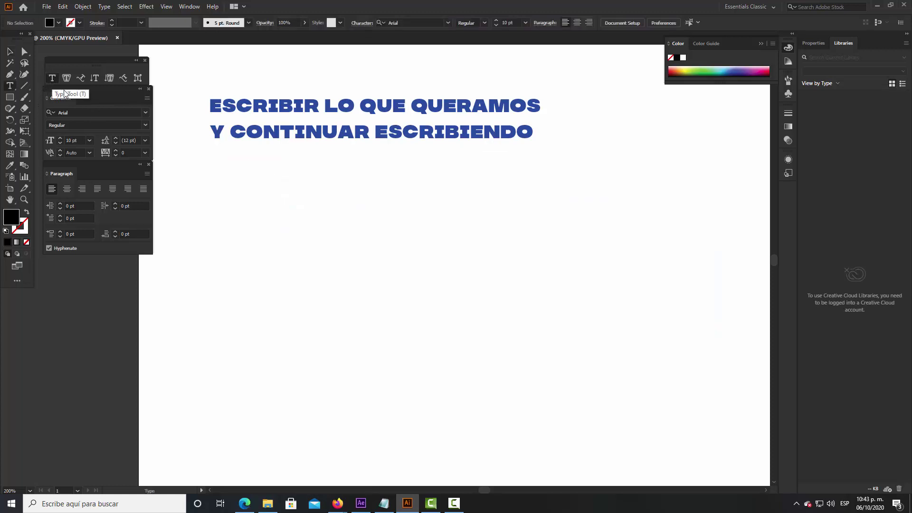
mouse_move(210, 155)
mouse_down()
mouse_move(698, 355)
mouse_move(721, 346)
mouse_up()
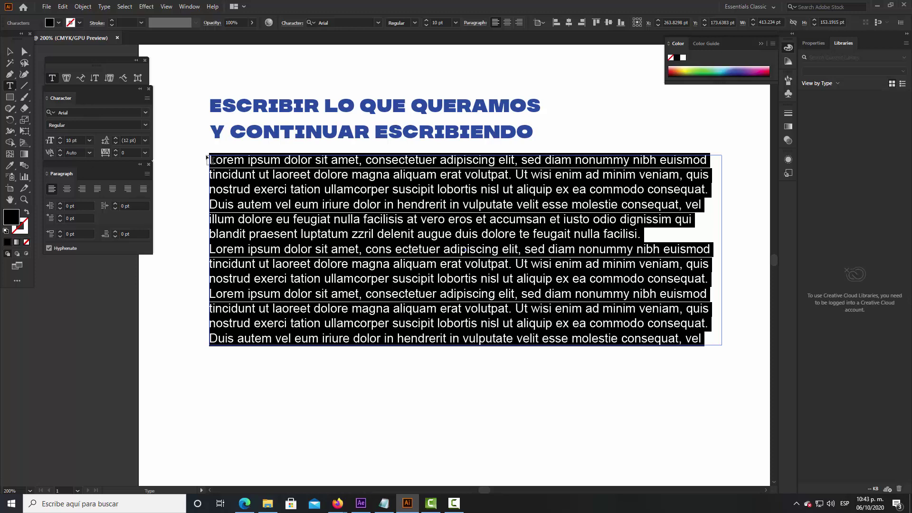
click(10, 52)
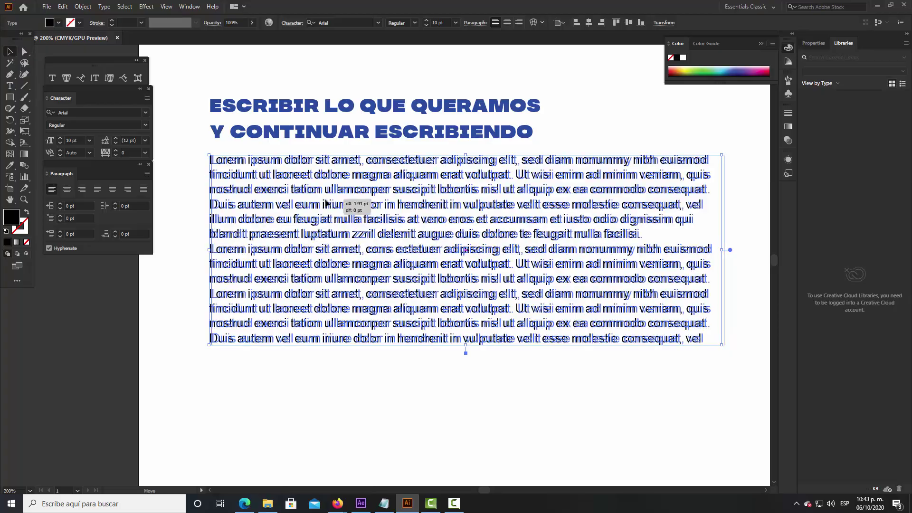
Narrow the body text frame and position it directly under the heading.
mouse_move(324, 202)
mouse_down()
mouse_move(291, 324)
mouse_move(338, 260)
mouse_up()
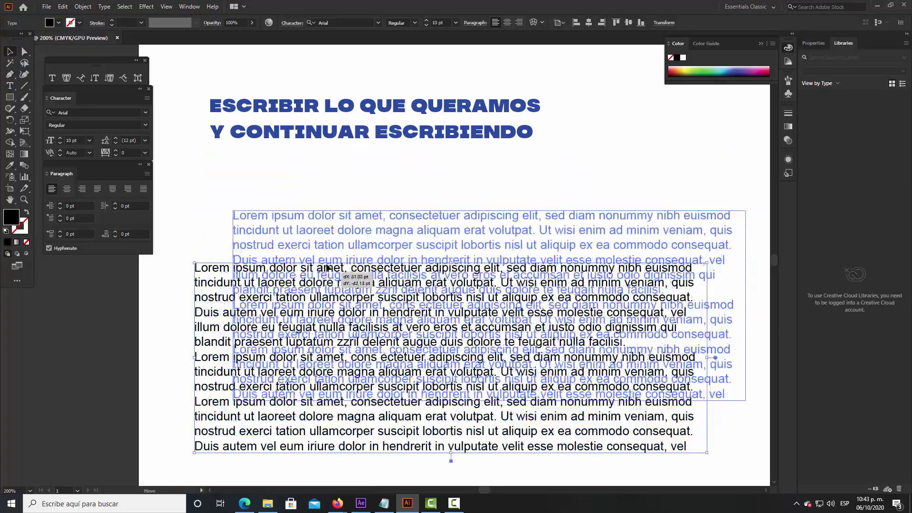
mouse_move(414, 270)
mouse_down()
mouse_move(324, 273)
mouse_move(381, 220)
mouse_up()
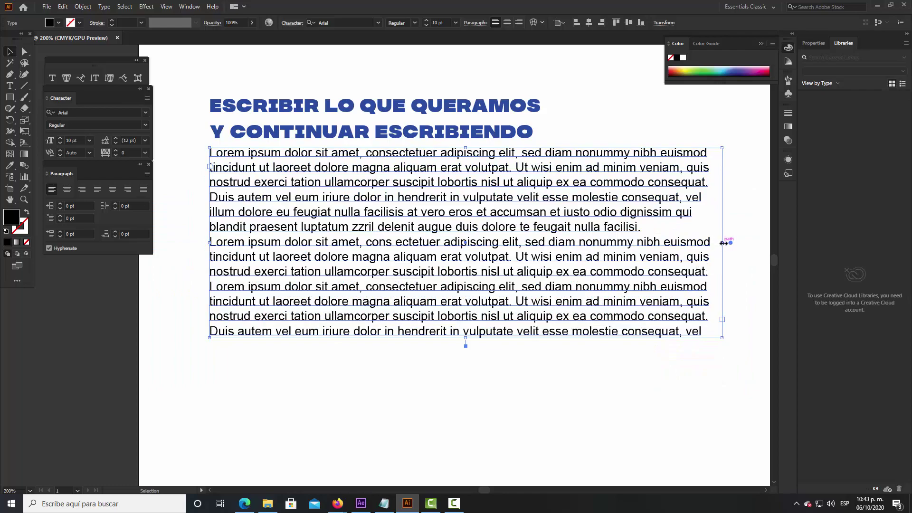
drag(725, 244, 533, 243)
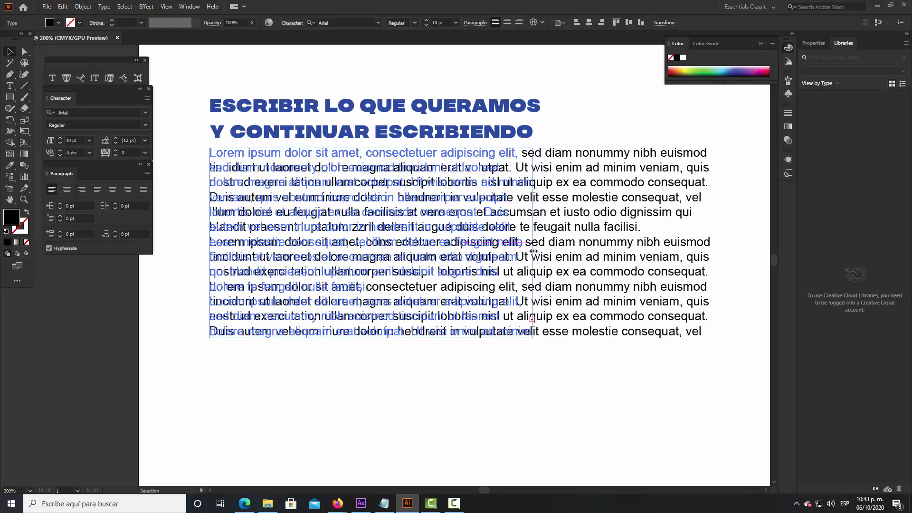
mouse_move(373, 263)
mouse_down()
mouse_move(390, 311)
mouse_move(375, 257)
mouse_up()
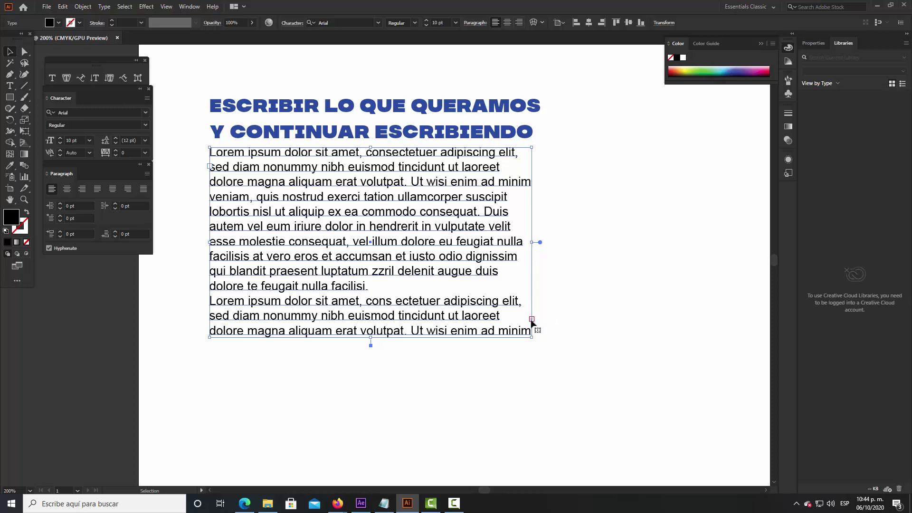
Thread the overflow text into a second linked column right of the first, tops aligned.
key(t)
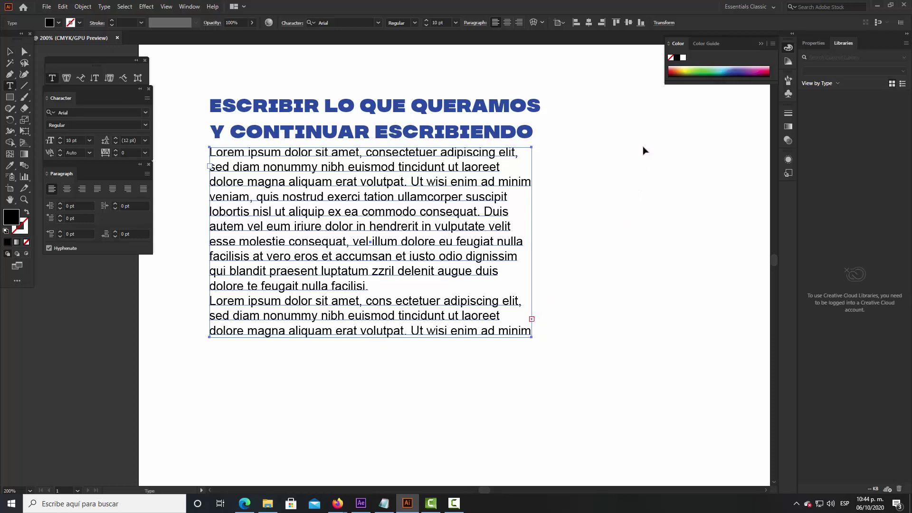
click(532, 319)
click(531, 320)
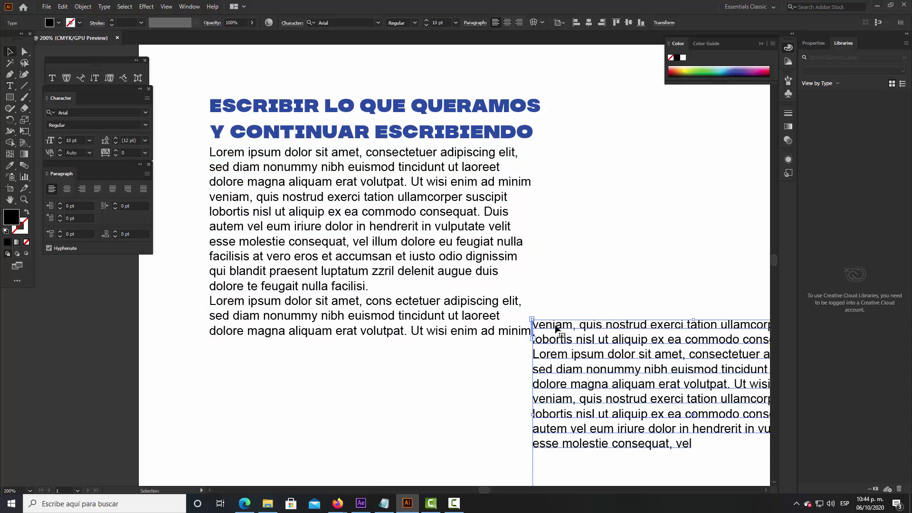
drag(554, 334, 575, 164)
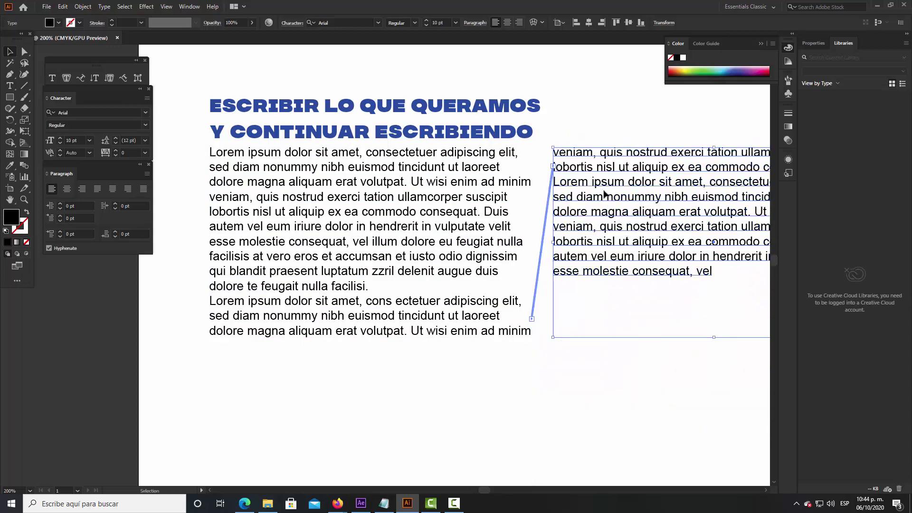
mouse_move(608, 192)
mouse_down()
mouse_move(633, 200)
mouse_move(618, 205)
mouse_move(579, 389)
mouse_move(589, 419)
mouse_move(623, 212)
mouse_up()
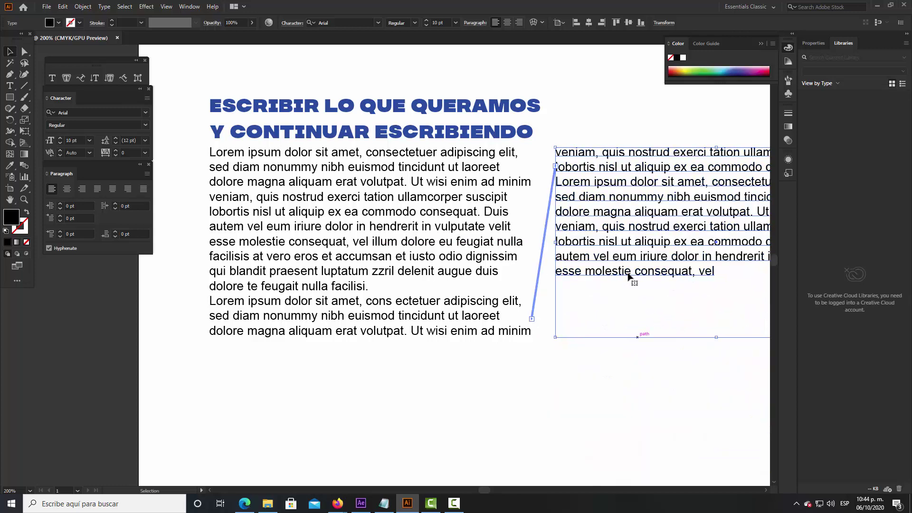
drag(625, 255, 634, 255)
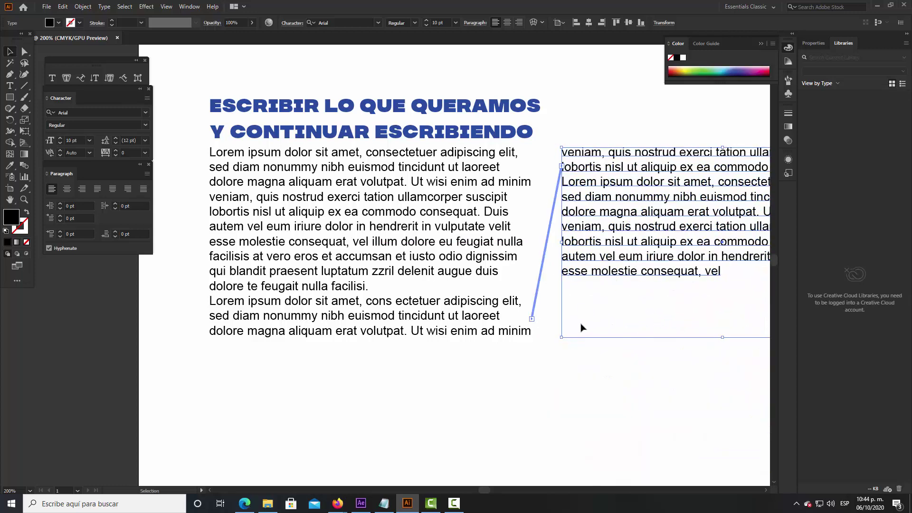
mouse_move(600, 326)
mouse_down()
mouse_move(431, 341)
mouse_move(468, 342)
mouse_up()
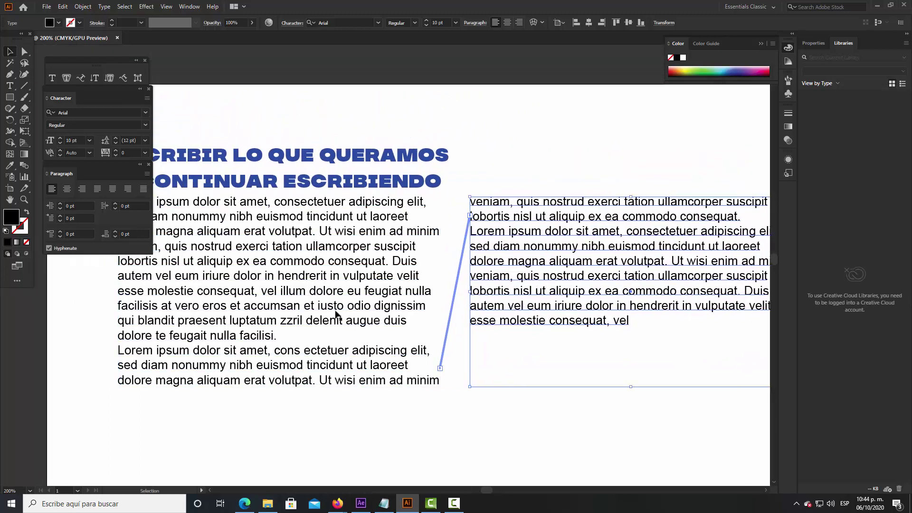
mouse_move(450, 302)
mouse_down()
mouse_move(498, 300)
mouse_move(472, 298)
mouse_up()
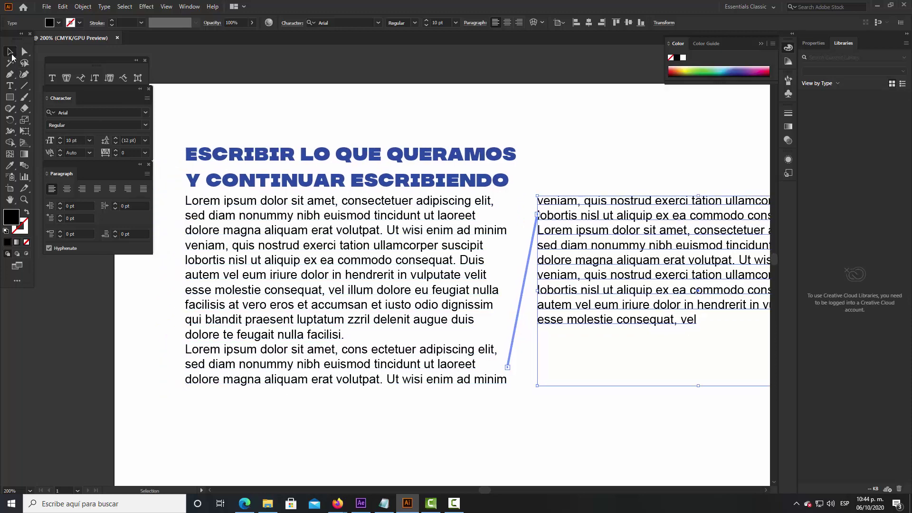
click(266, 242)
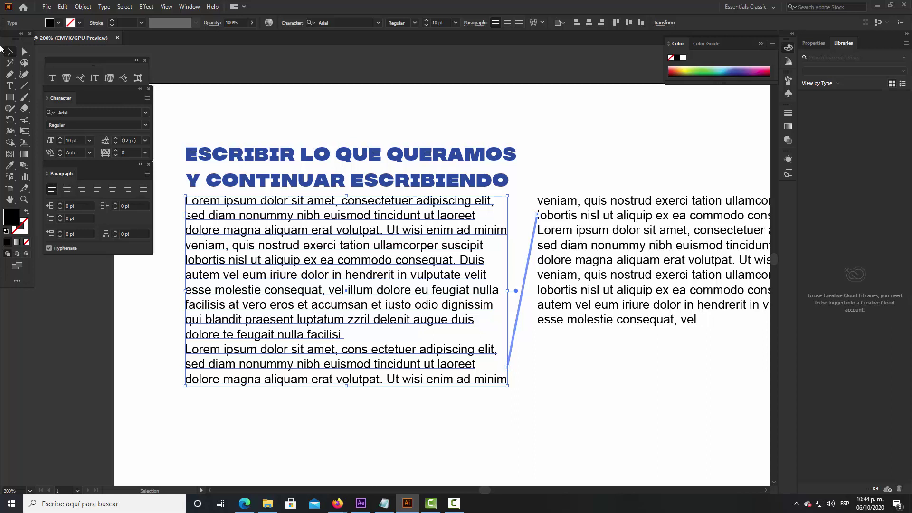
Try right alignment on the blue heading, then restore it to left-aligned.
click(259, 185)
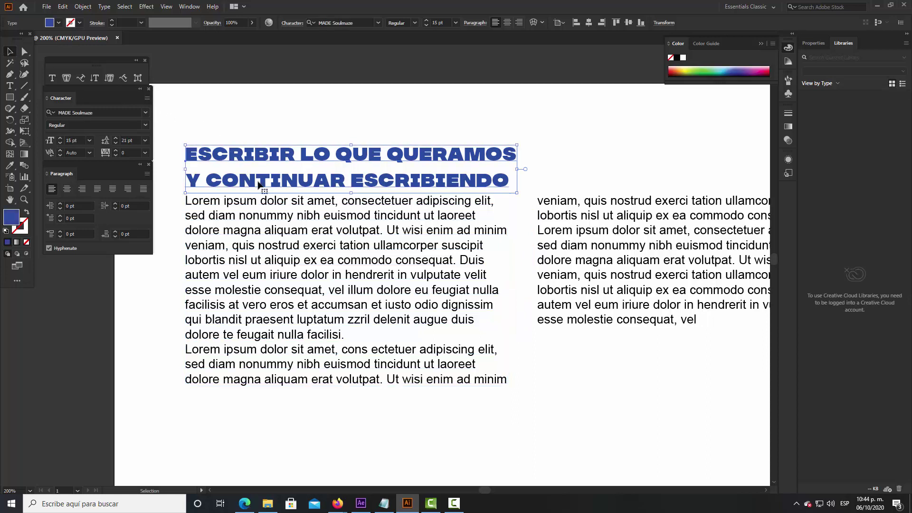
click(82, 189)
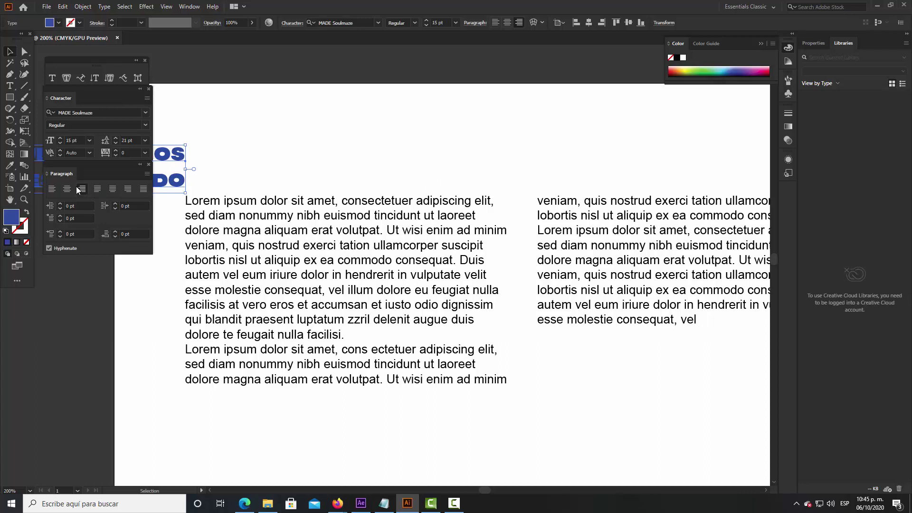
click(52, 189)
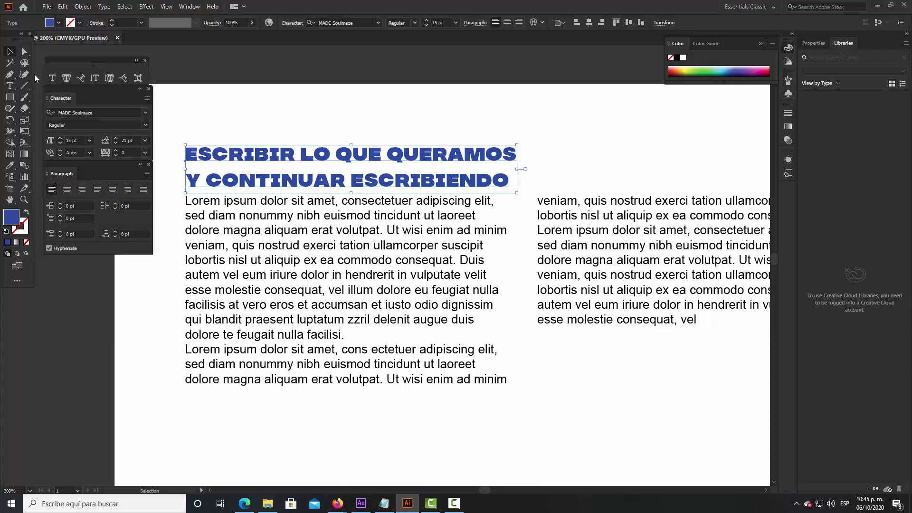
Test centre, right and the justify alignment options on the body text.
click(307, 274)
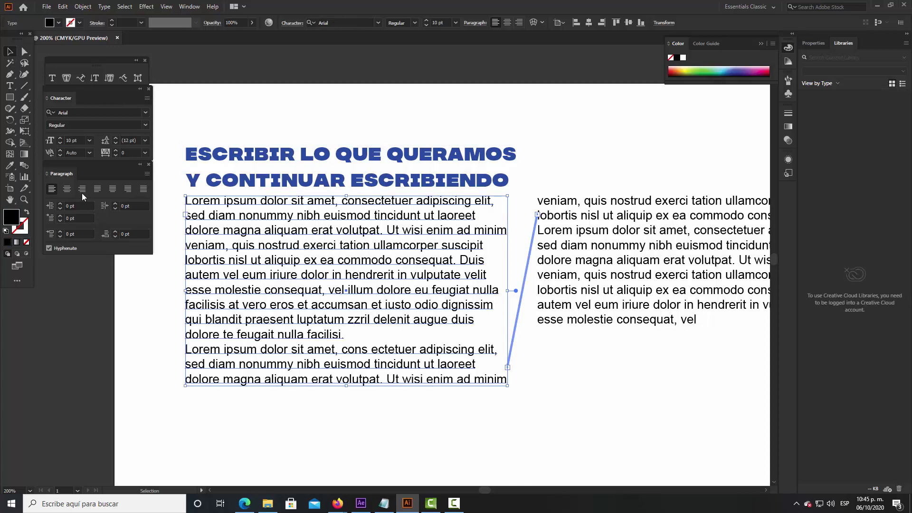
click(66, 189)
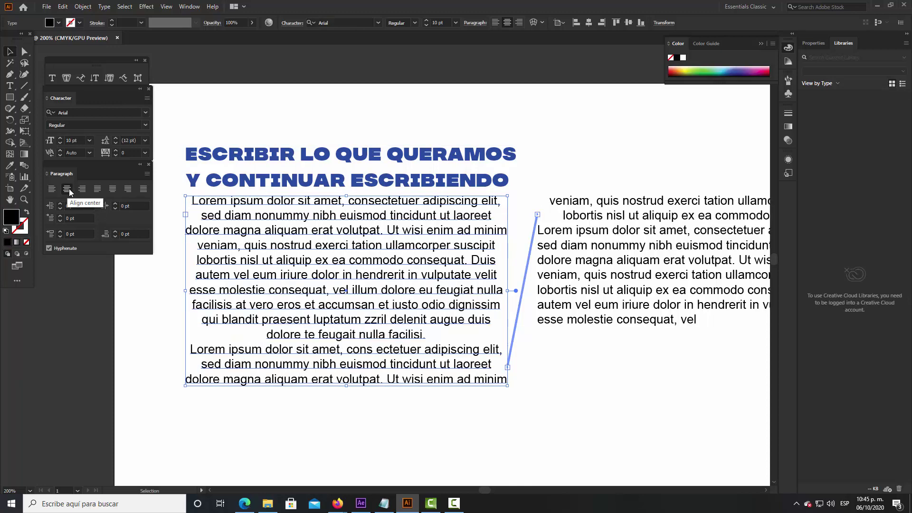
click(83, 189)
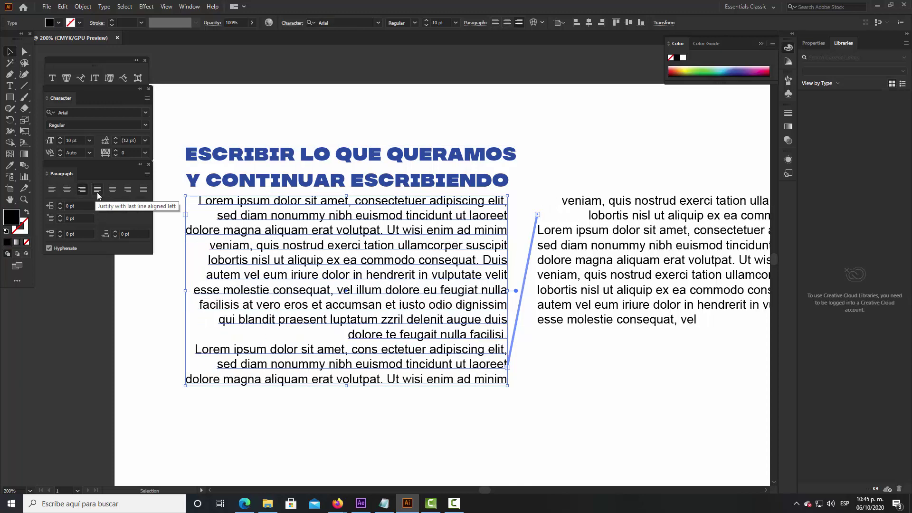
click(97, 189)
click(113, 189)
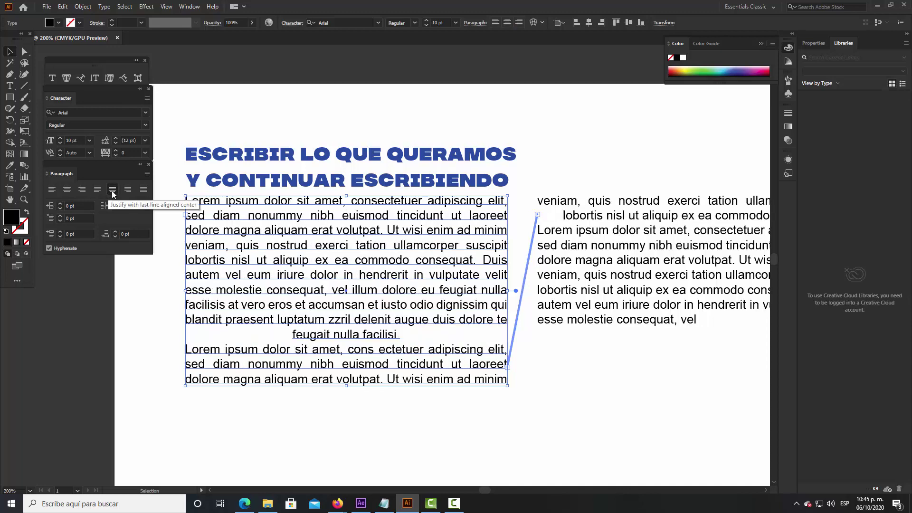
click(127, 189)
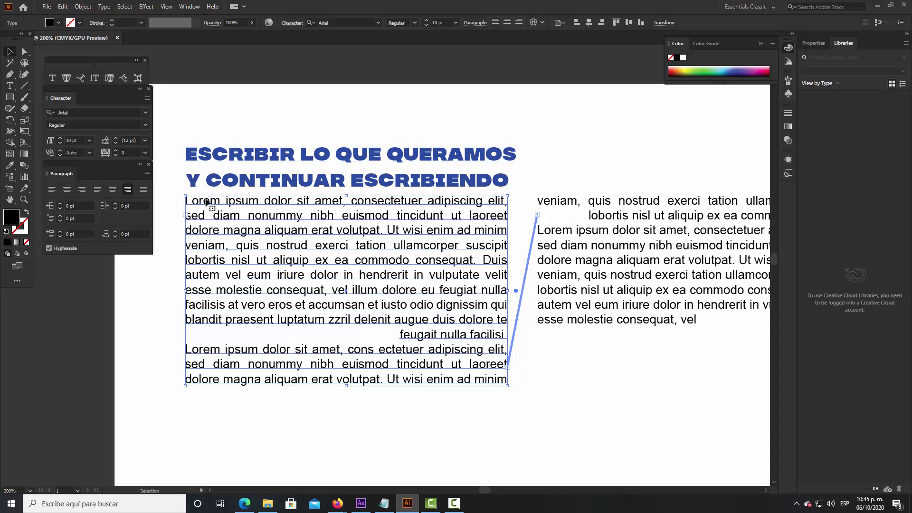
Return the body text to left alignment and move the second column closer to the first.
click(67, 189)
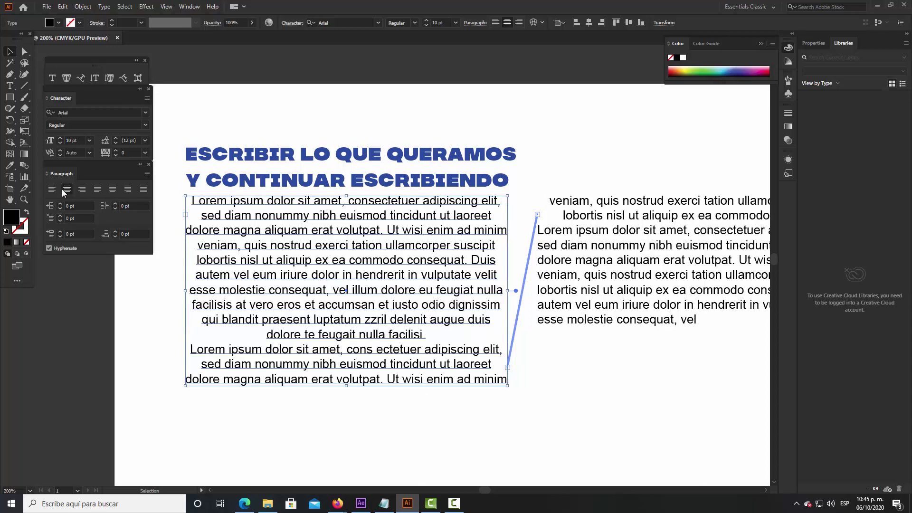
click(52, 189)
click(113, 189)
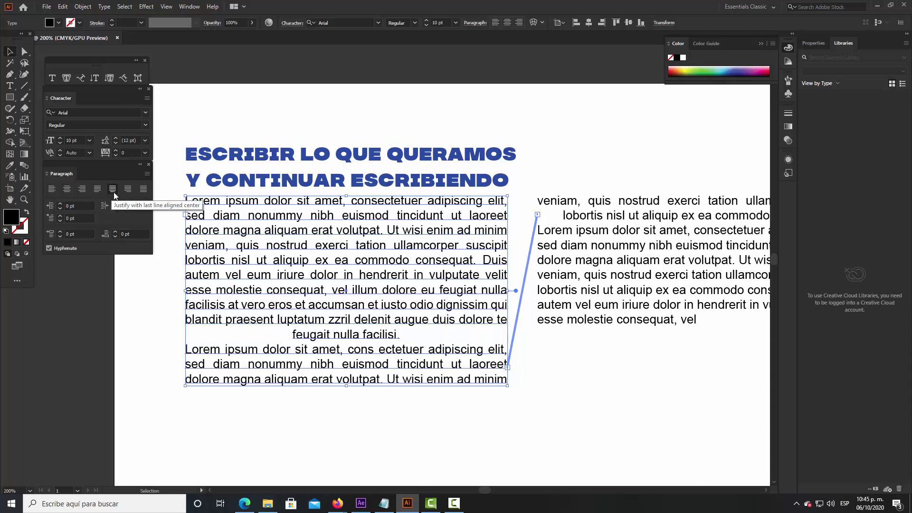
click(51, 189)
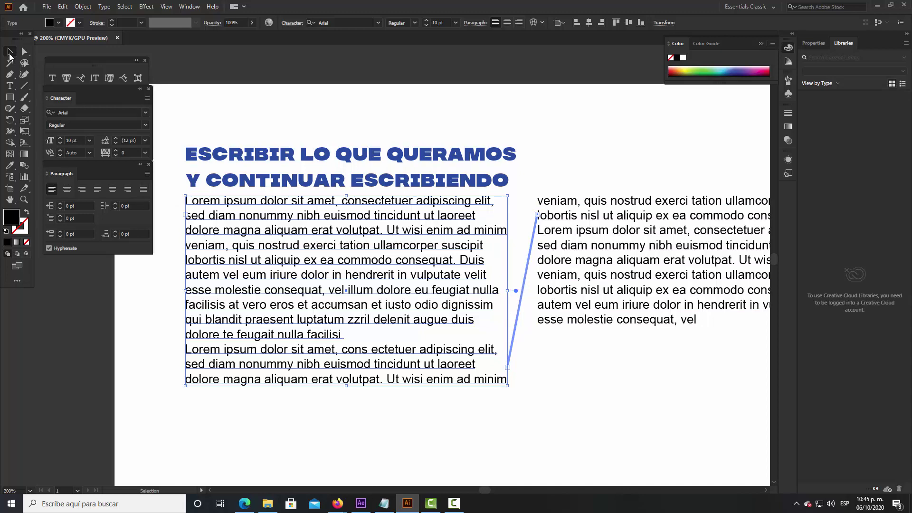
click(596, 270)
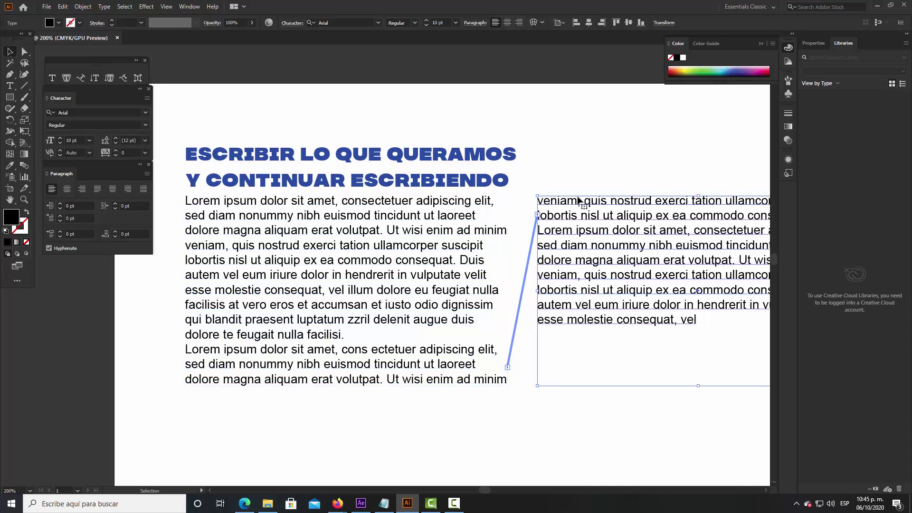
mouse_move(603, 240)
mouse_down()
mouse_move(600, 179)
mouse_move(580, 259)
mouse_up()
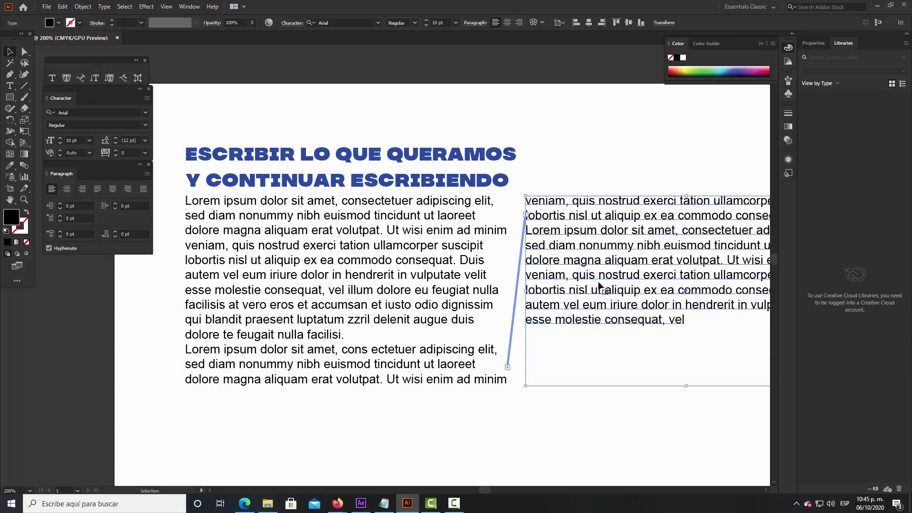